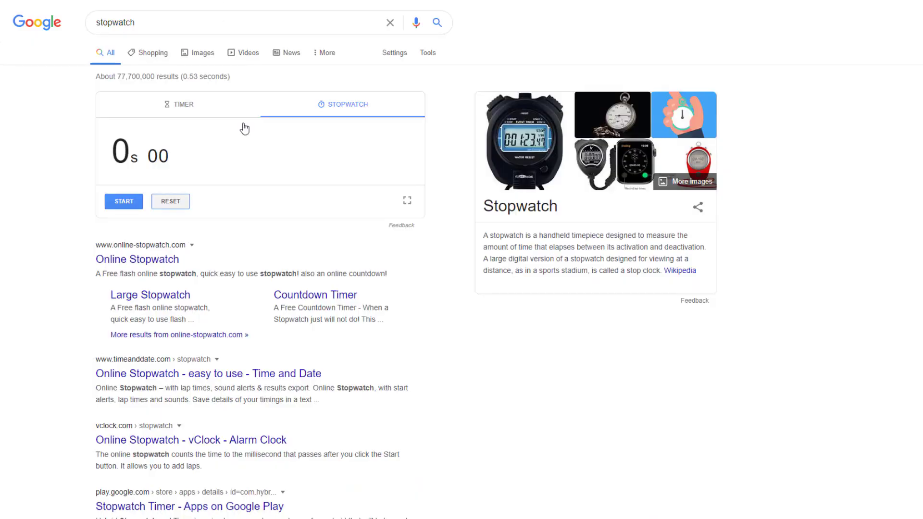
# Start the Google Search stopwatch running
pyautogui.click(128, 207)
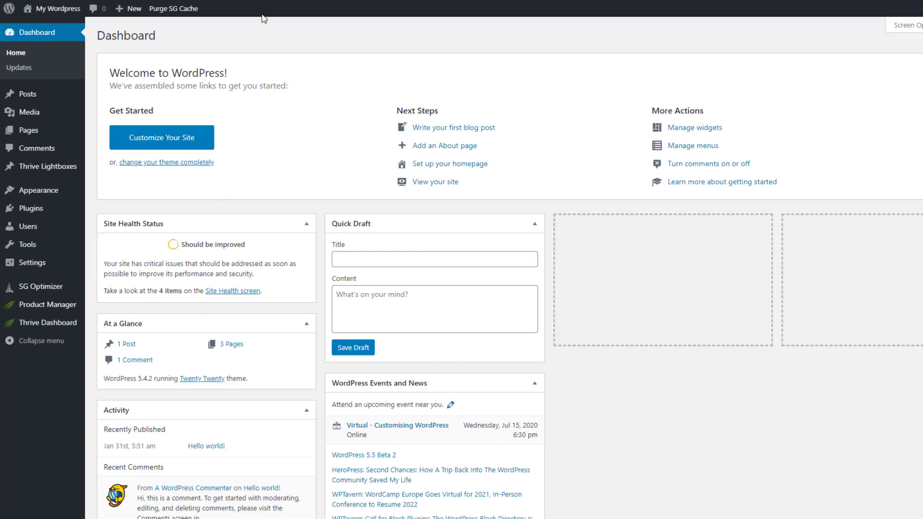
# Add a new WordPress page titled 'Optin Page' and publish it
pyautogui.moveTo(29, 131)
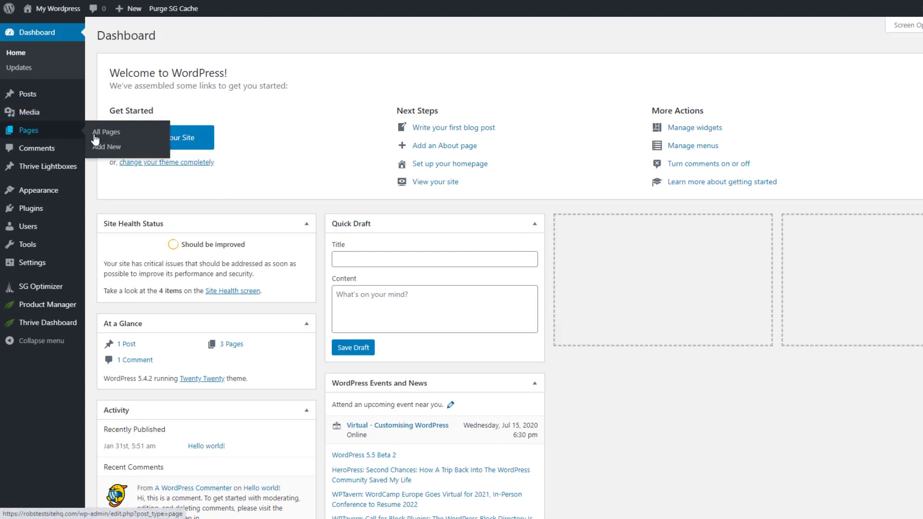
pyautogui.click(114, 154)
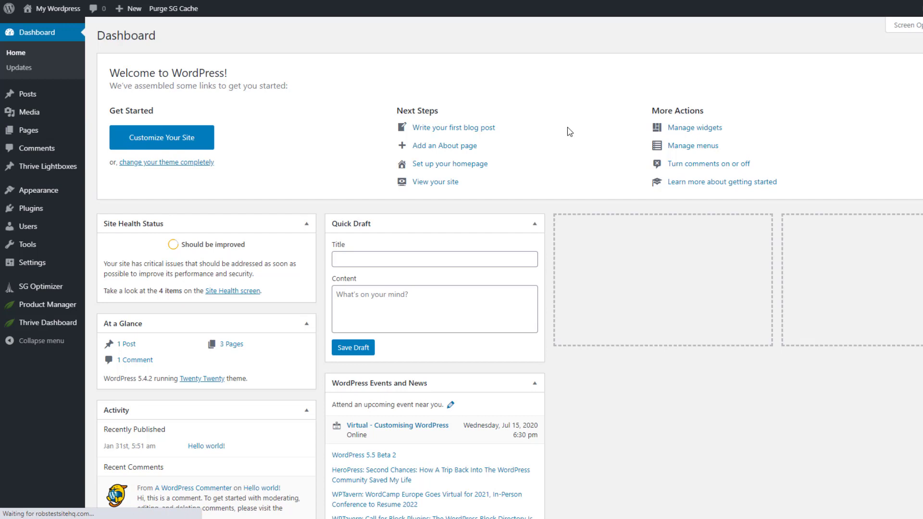
pyautogui.write('Optin')
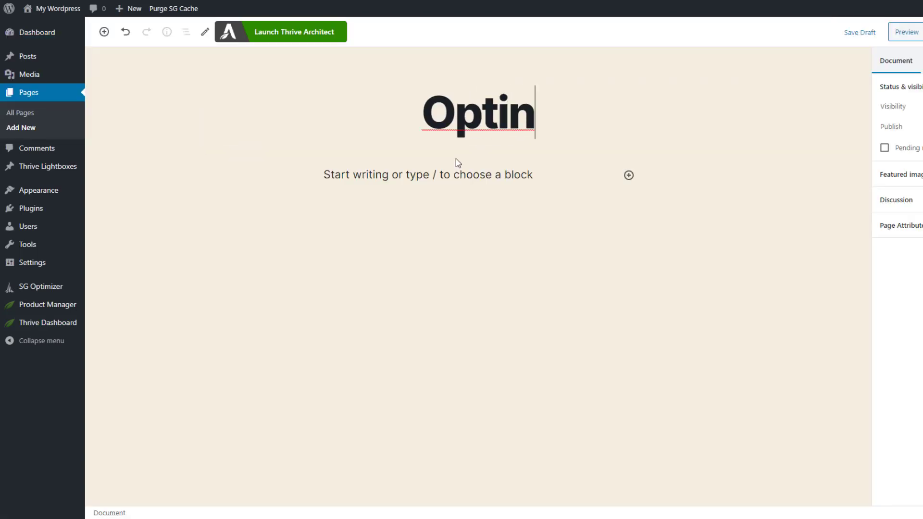
pyautogui.write(' Page')
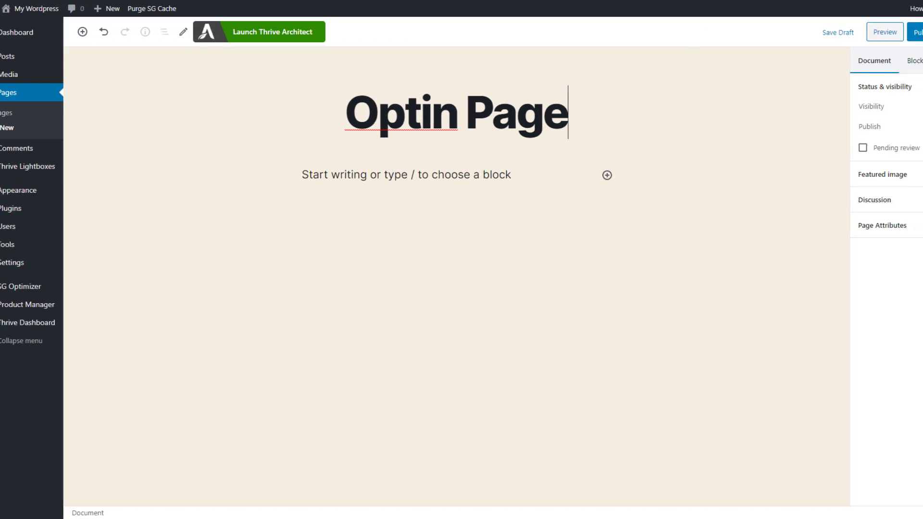
pyautogui.click(854, 33)
pyautogui.click(854, 34)
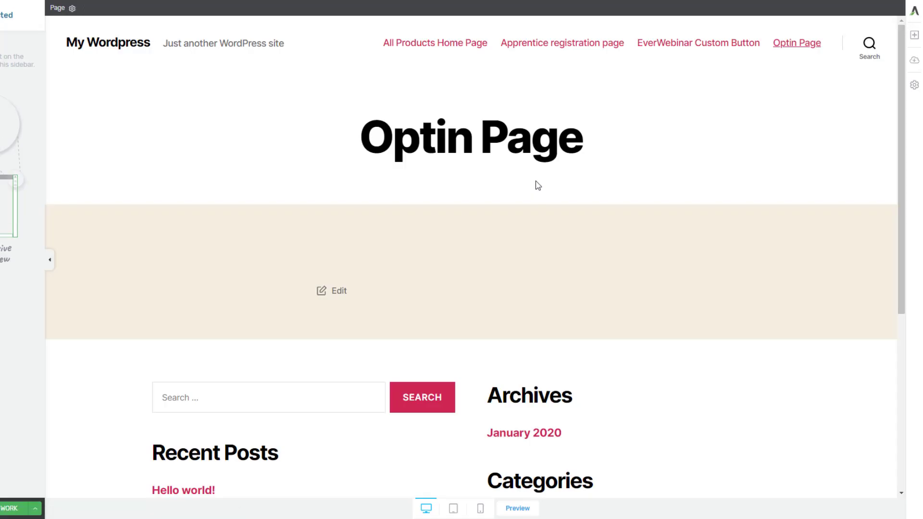
# Apply the Not PS Smart Lead Generation template to the Optin Page
pyautogui.click(916, 61)
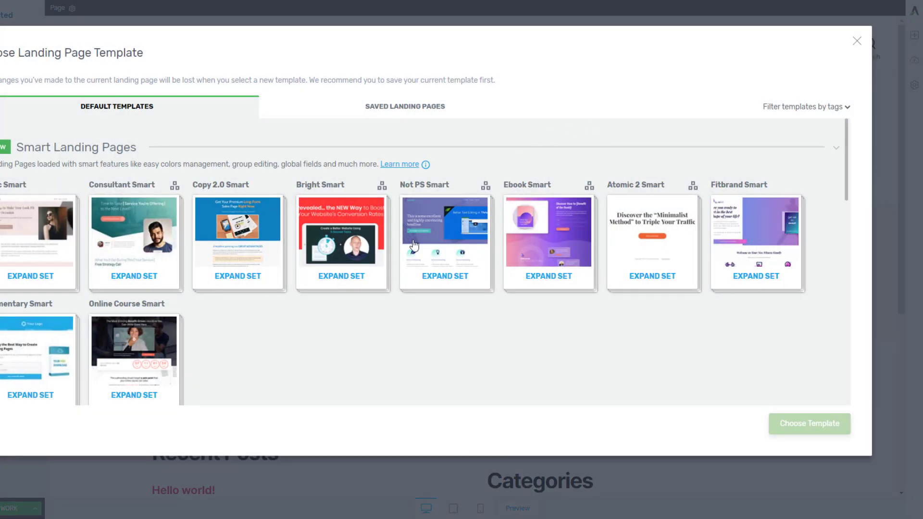
pyautogui.click(445, 237)
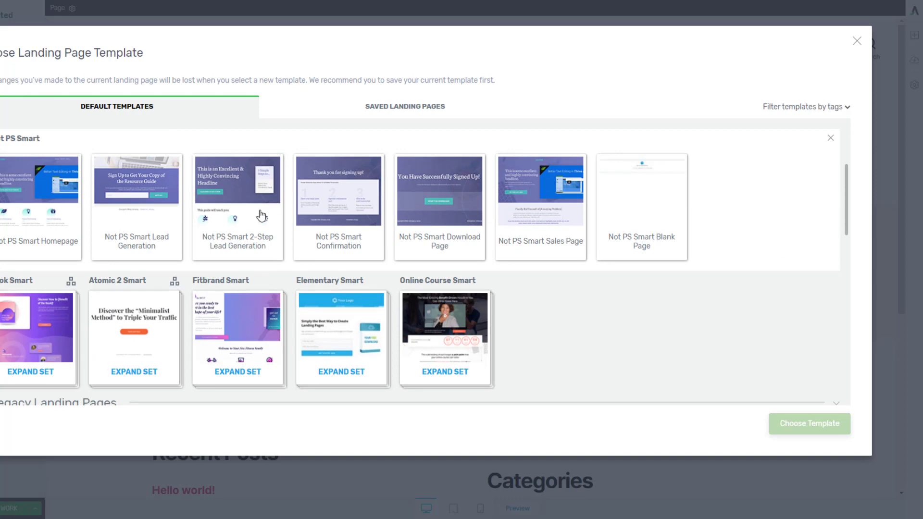
pyautogui.click(141, 206)
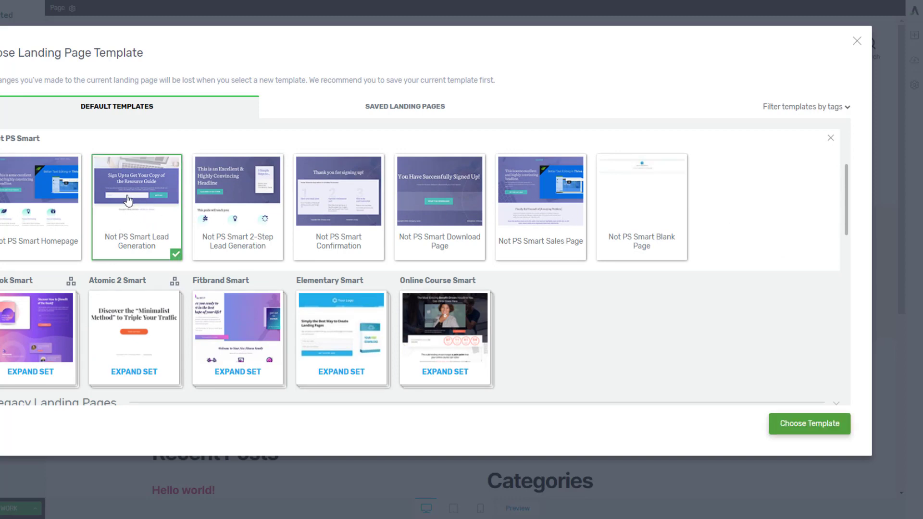
pyautogui.click(774, 421)
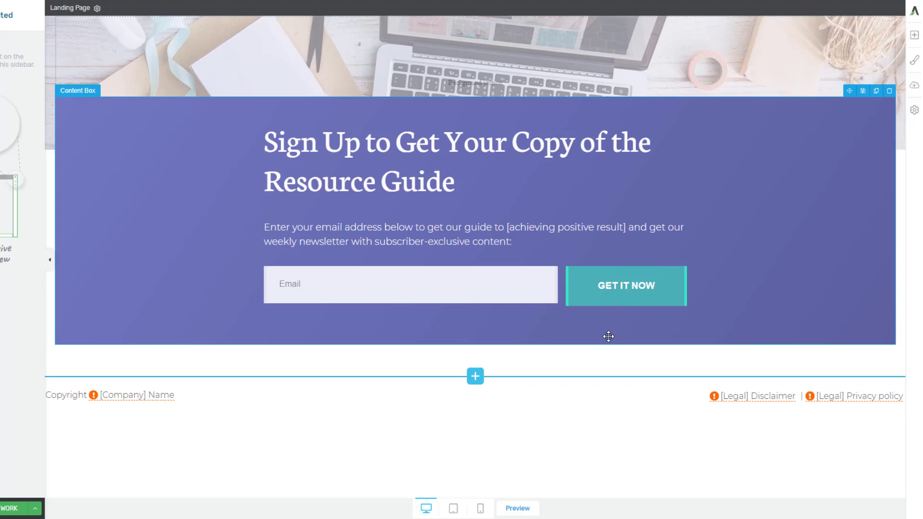
# Connect the sign-up form to ActiveCampaign's Master List with tag 'Optin: Free Lead Magnet', then save
pyautogui.click(631, 290)
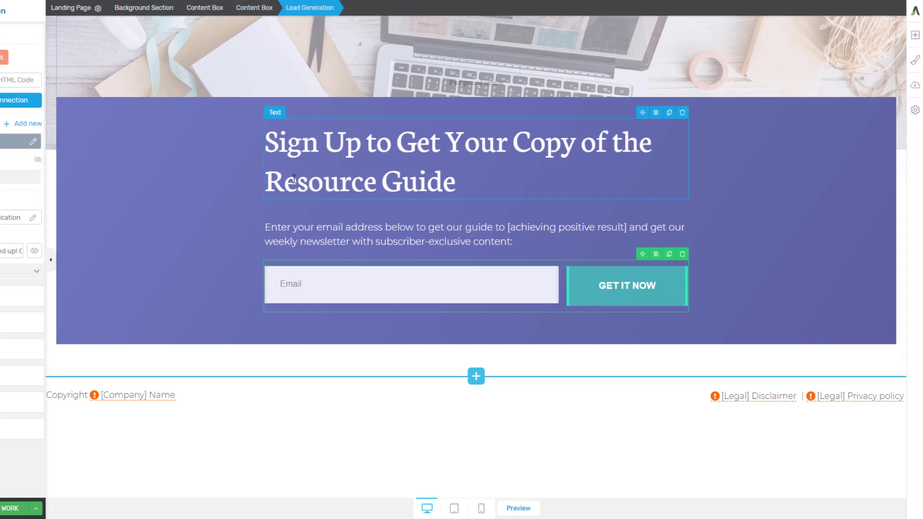
pyautogui.click(56, 96)
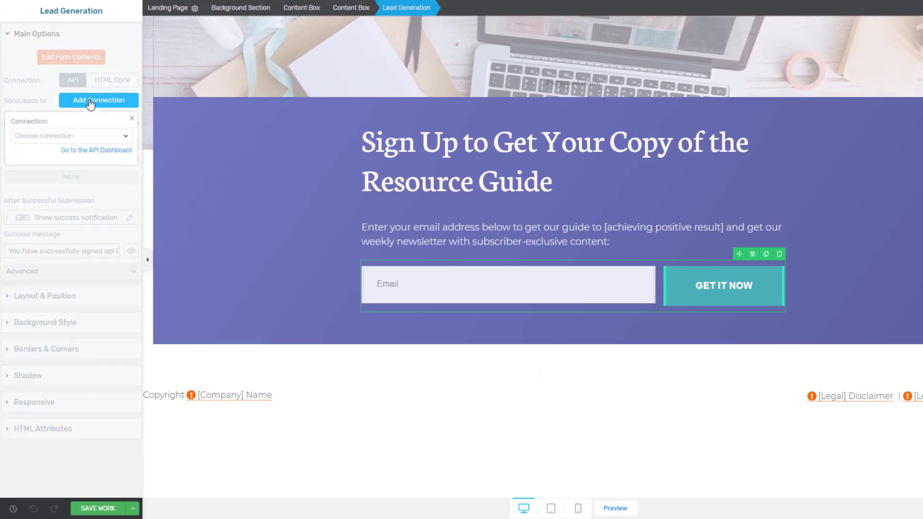
pyautogui.click(94, 136)
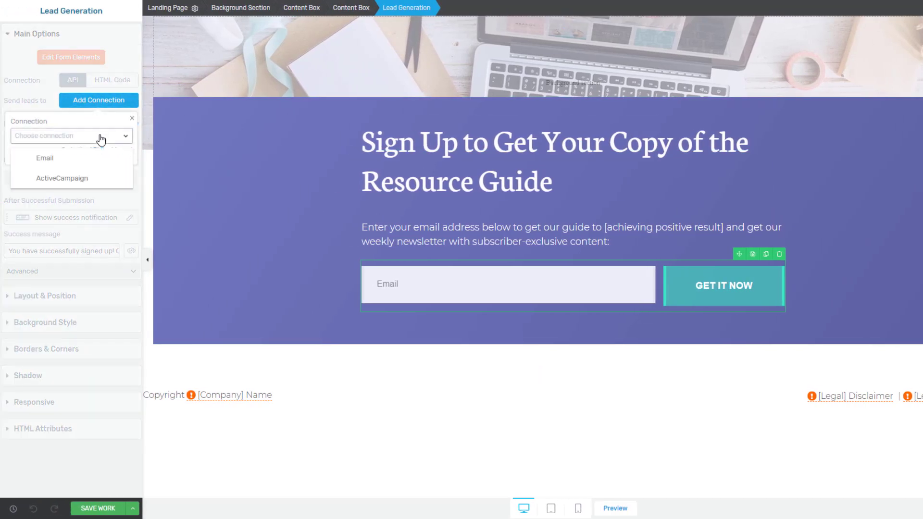
pyautogui.click(88, 179)
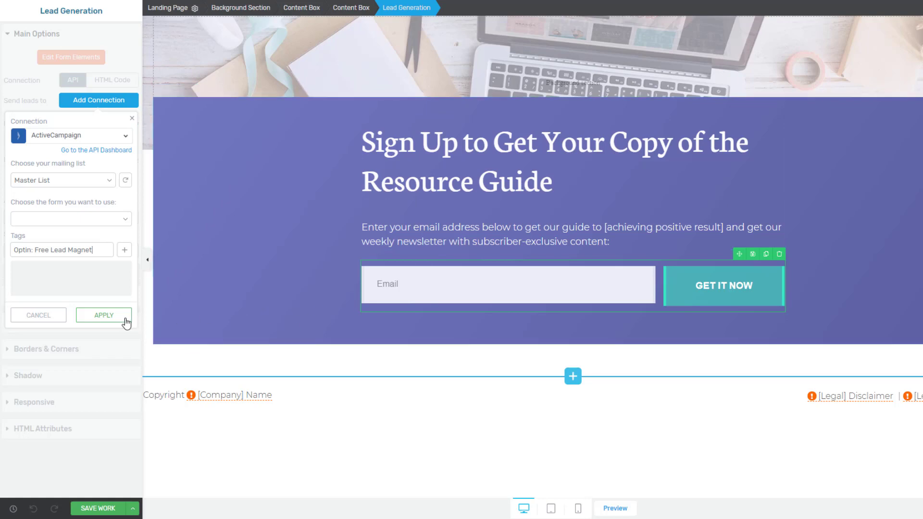
pyautogui.click(99, 316)
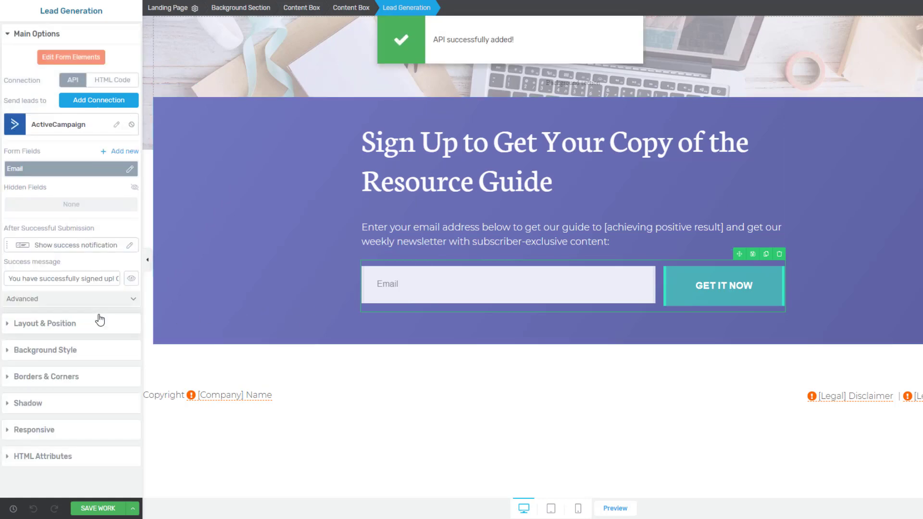
pyautogui.click(98, 508)
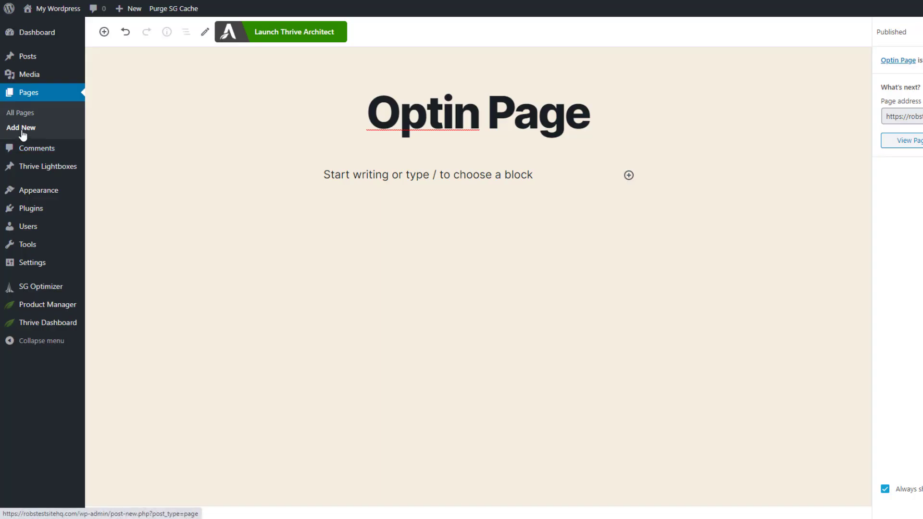
# Add and publish a page titled 'Thank you page', then launch it in Thrive Architect
pyautogui.click(22, 129)
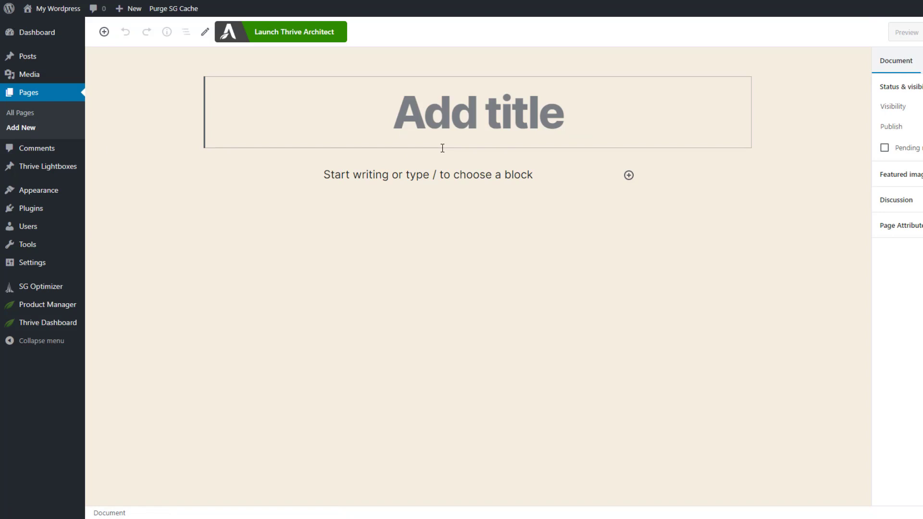
pyautogui.write('Thank you')
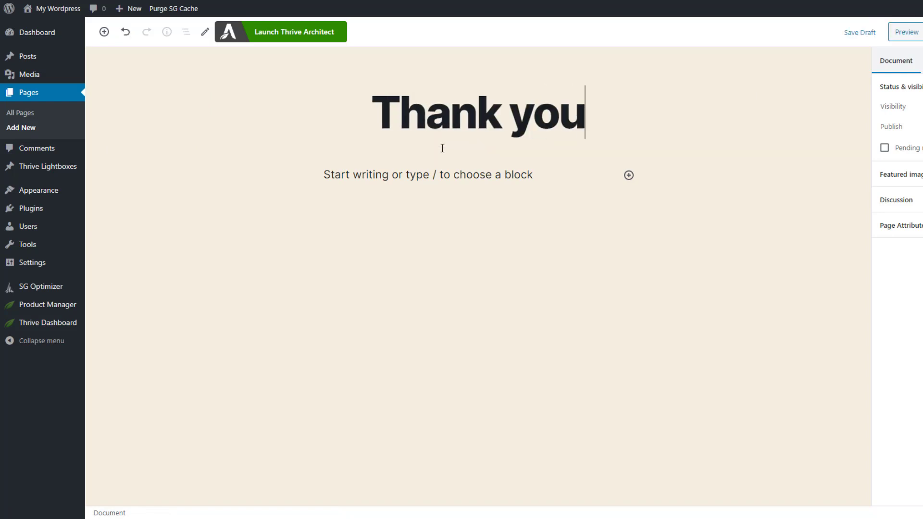
pyautogui.write(' page')
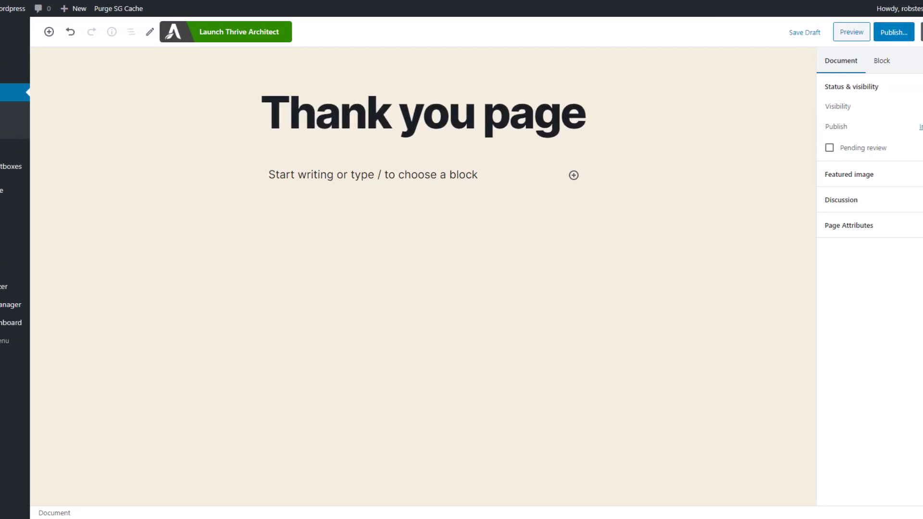
pyautogui.click(888, 34)
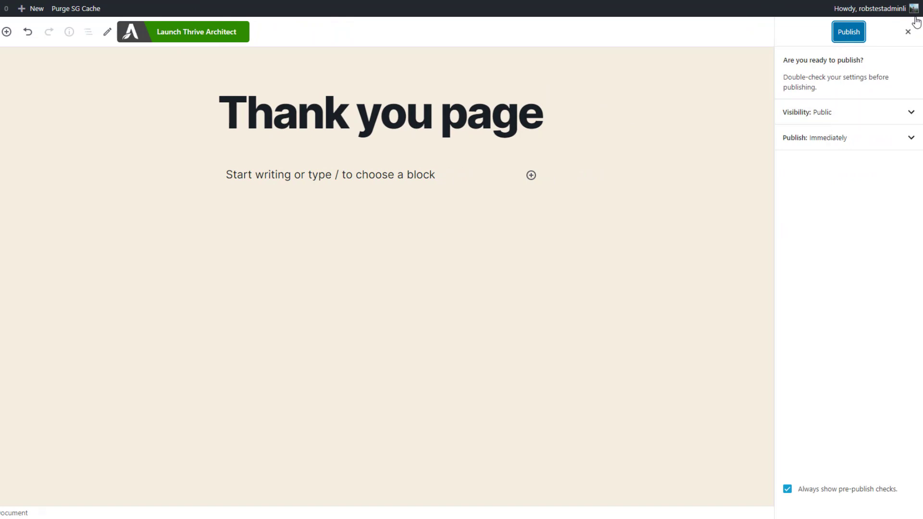
pyautogui.click(836, 38)
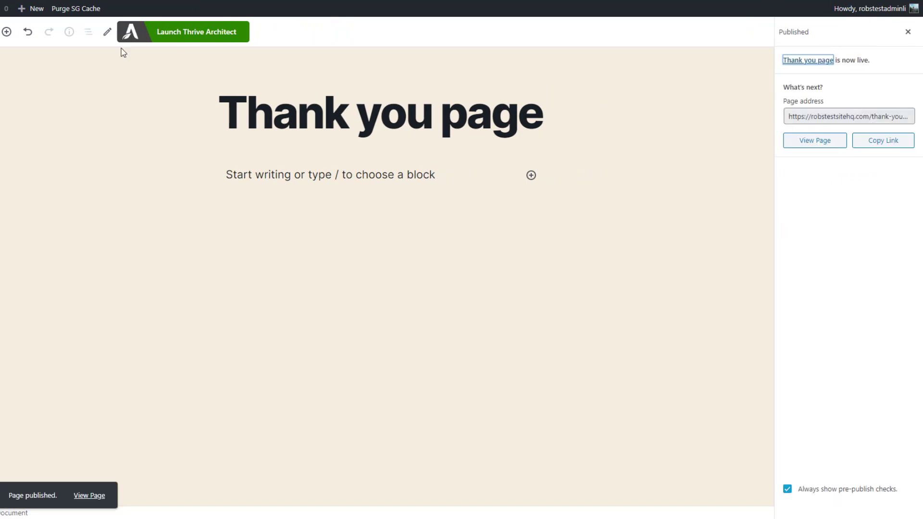
pyautogui.click(173, 33)
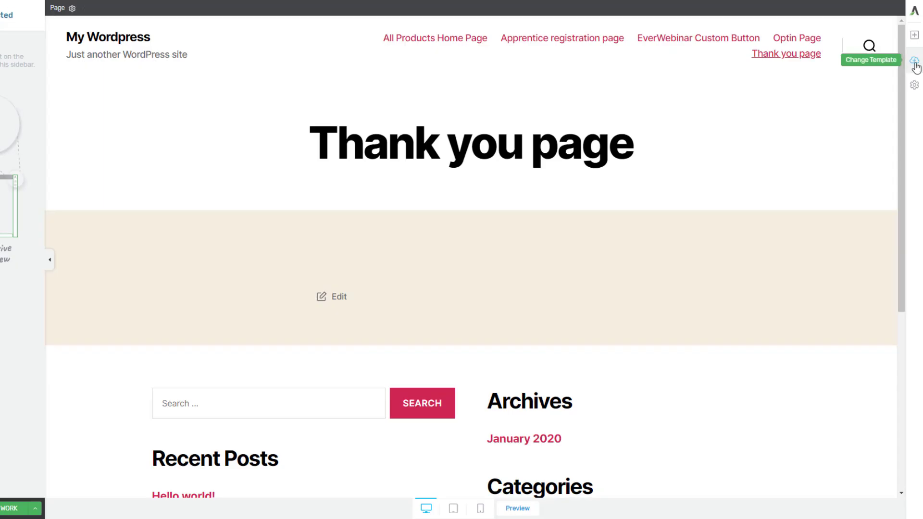
# Apply the Not PS Smart Download Page template to the Thank you page and save it
pyautogui.click(915, 65)
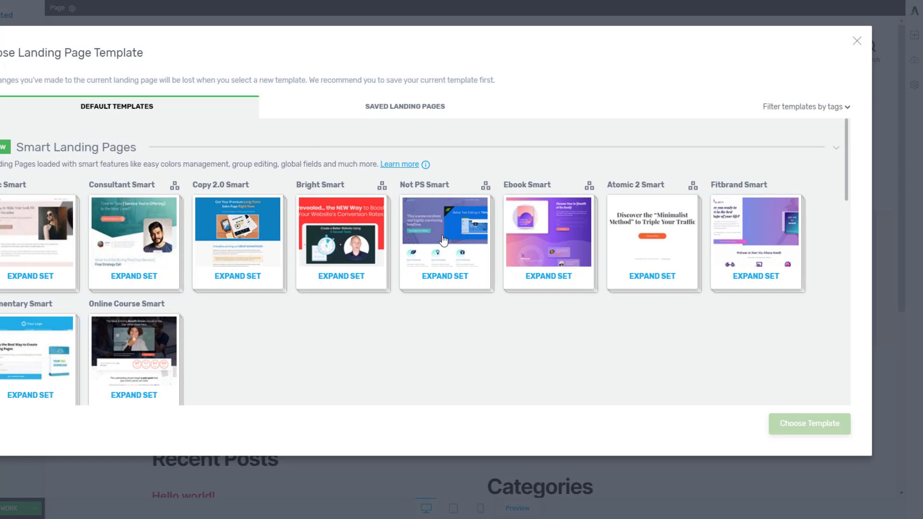
pyautogui.click(454, 251)
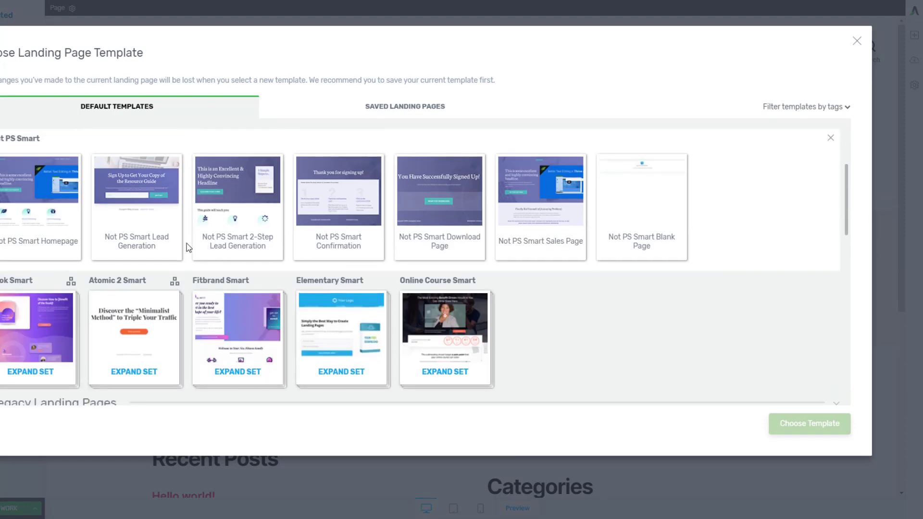
pyautogui.click(435, 196)
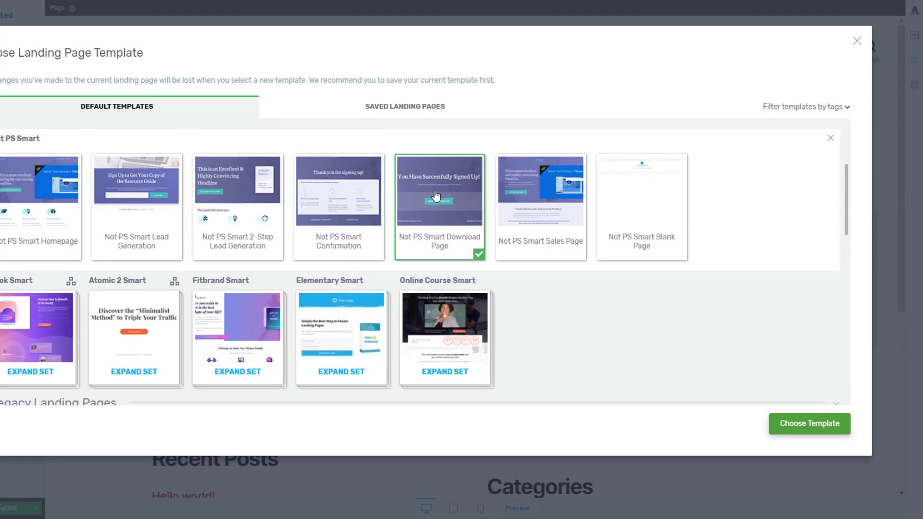
pyautogui.click(798, 429)
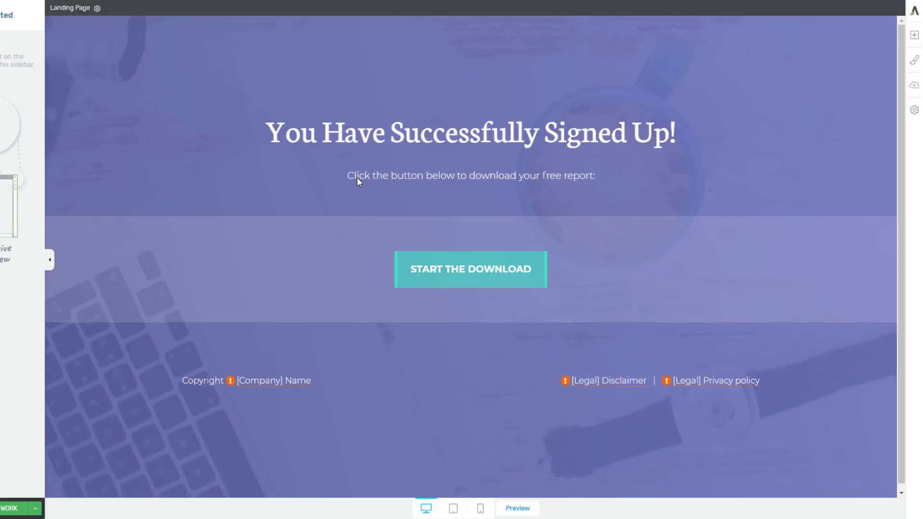
pyautogui.click(464, 260)
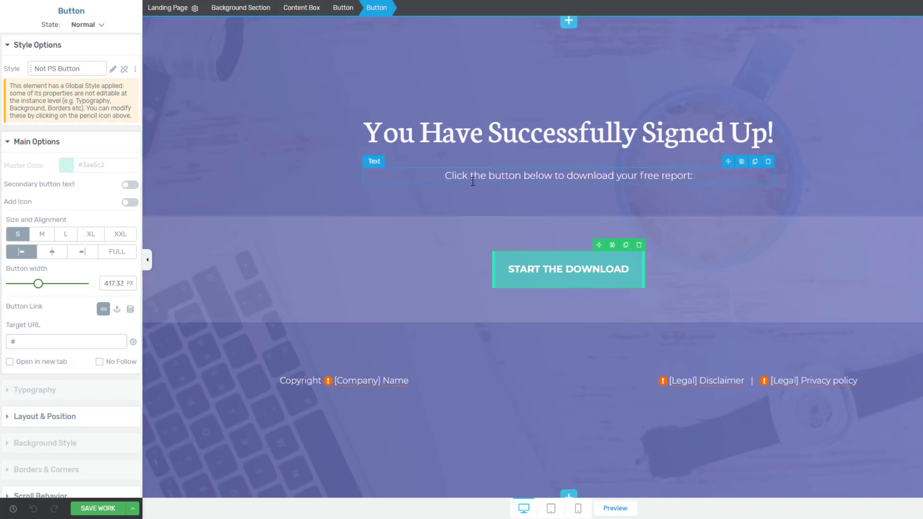
pyautogui.click(119, 513)
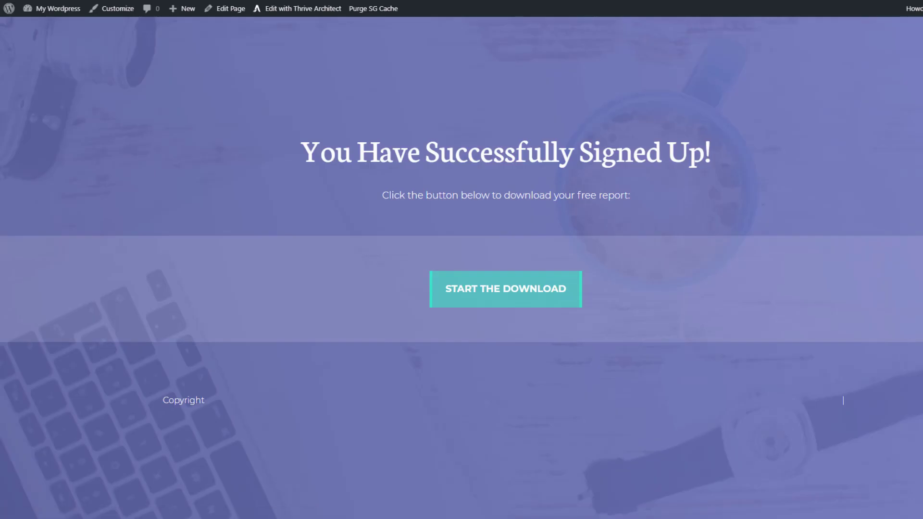
# Copy the thank-you page's URL from the address bar and go back to the Optin Page editor
pyautogui.rightClick(190, 6)
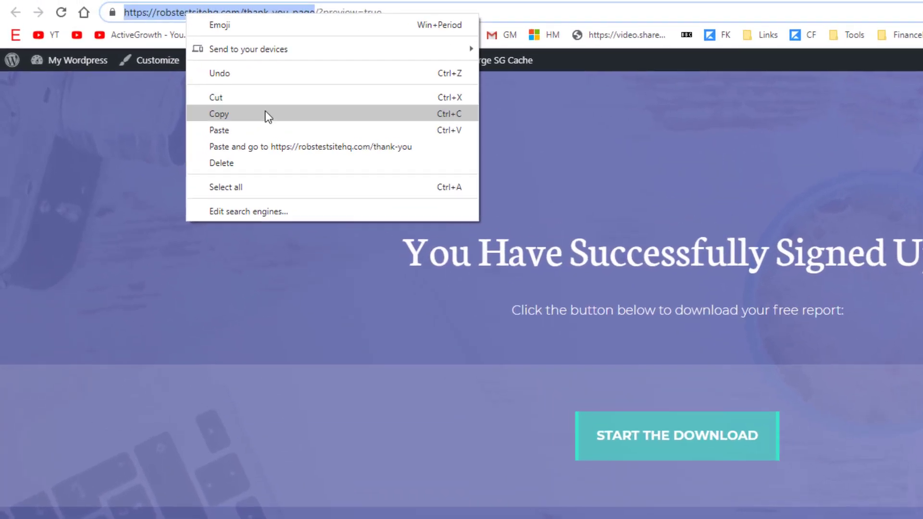
pyautogui.click(265, 114)
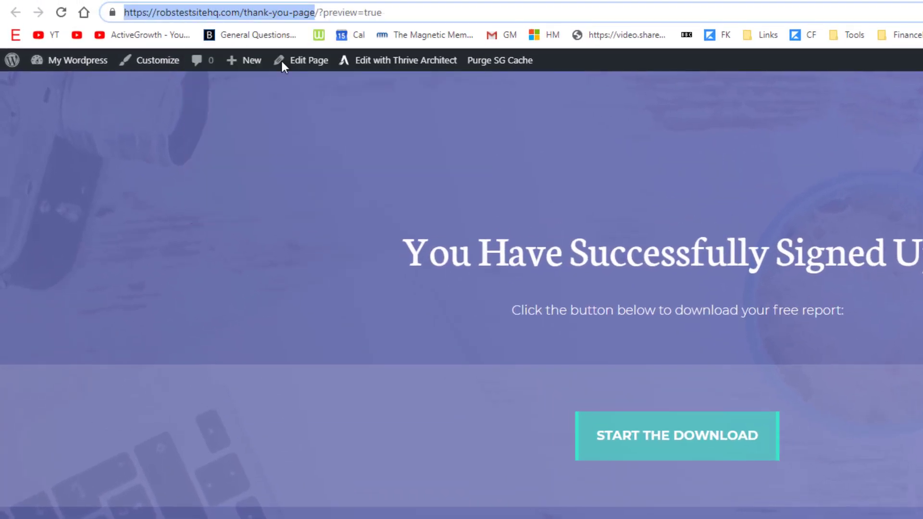
pyautogui.click(553, 1)
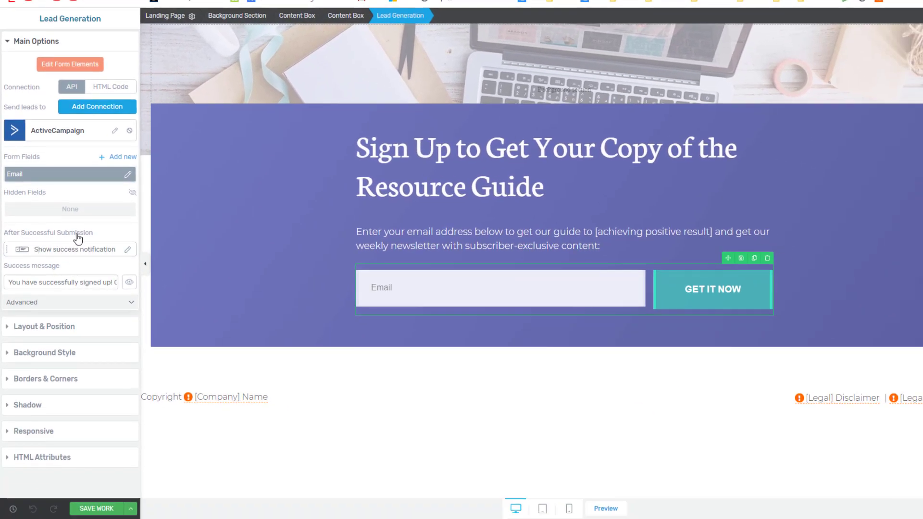
# Make the form redirect to the pasted thank-you page URL after submission, and save
pyautogui.click(127, 251)
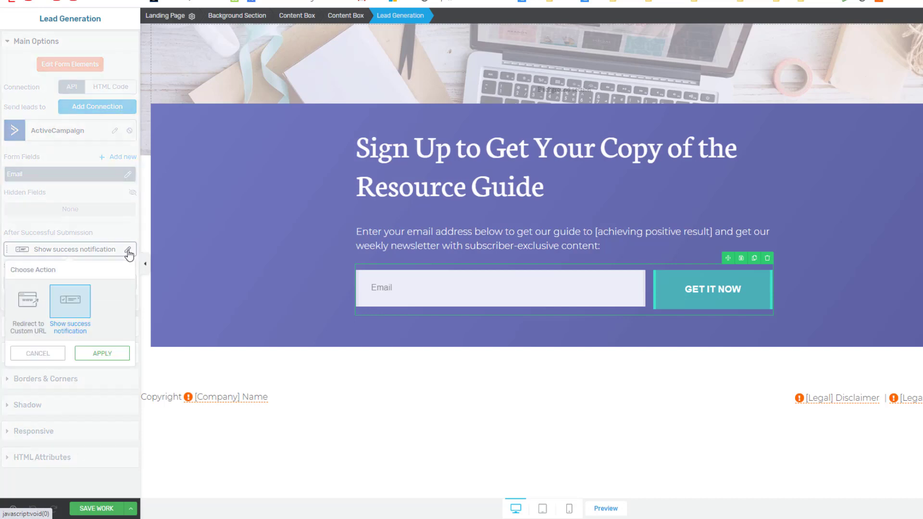
pyautogui.click(29, 310)
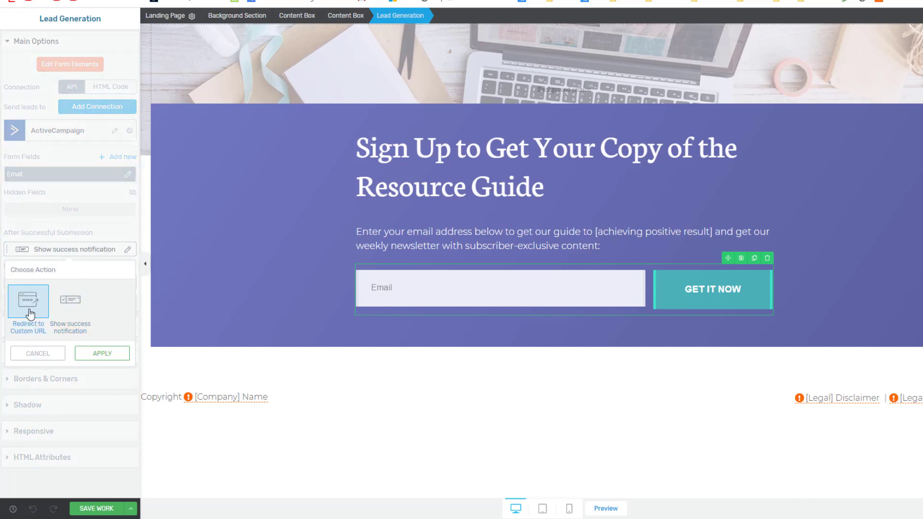
pyautogui.click(102, 354)
pyautogui.rightClick(62, 286)
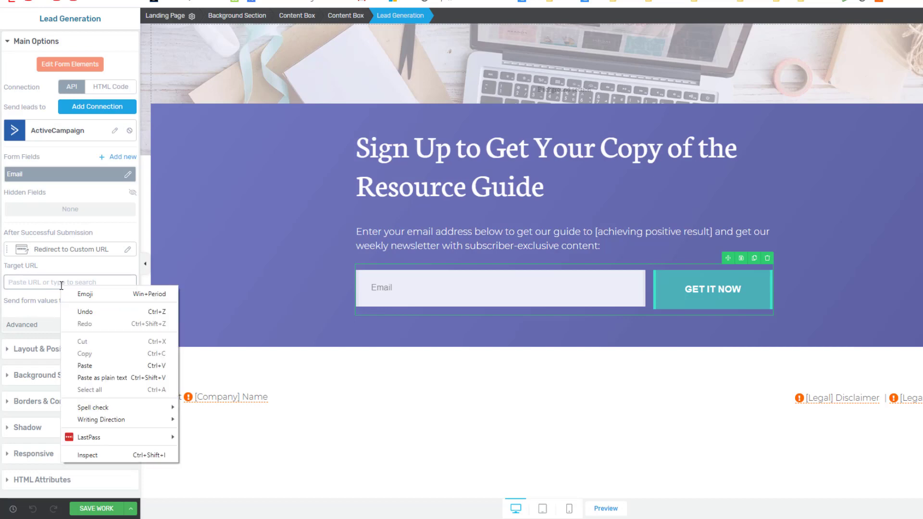
pyautogui.click(114, 365)
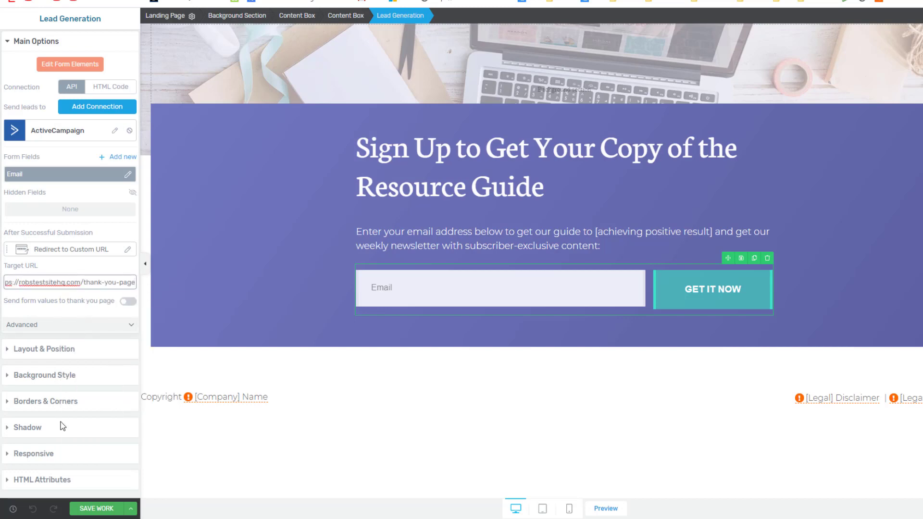
pyautogui.click(100, 508)
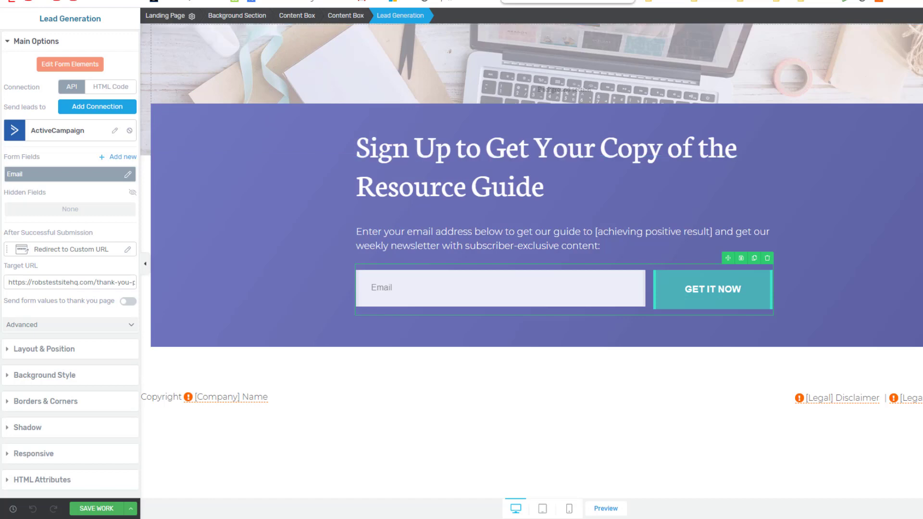
pyautogui.click(529, 1)
# Stop the stopwatch at 2m 51s
pyautogui.click(122, 206)
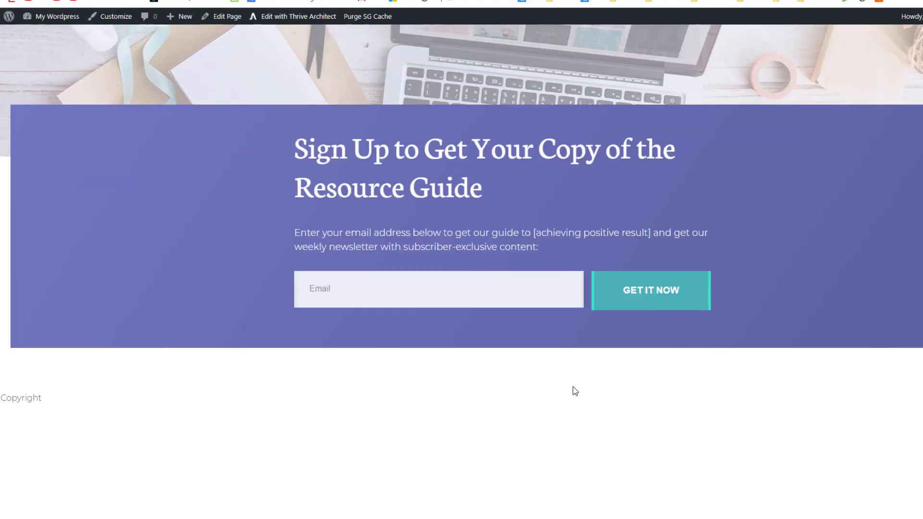
# Paste a test e-mail address into the live form's Email field and submit it
pyautogui.click(413, 290)
pyautogui.hotkey('ctrl', 'v')
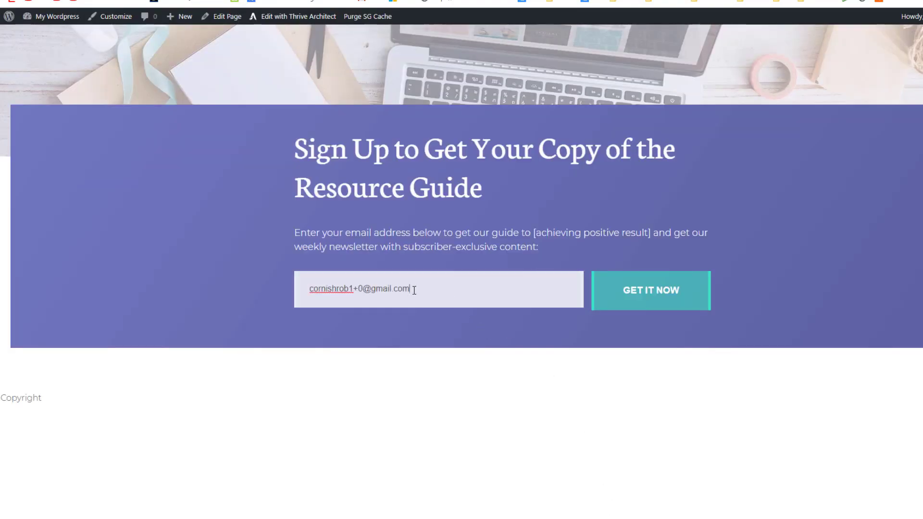
pyautogui.click(663, 295)
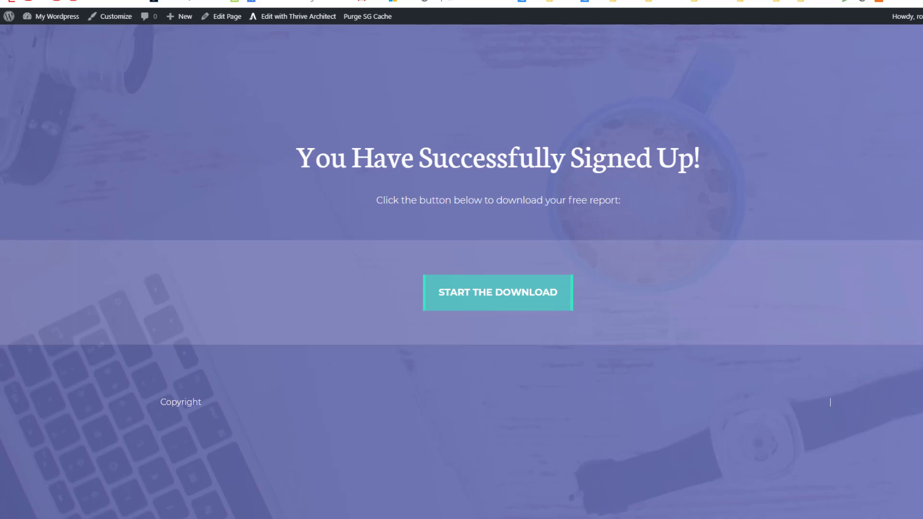
# Search ActiveCampaign Contacts for the test e-mail to bring up the new Master List contact
pyautogui.hotkey('ctrl', 'Tab')
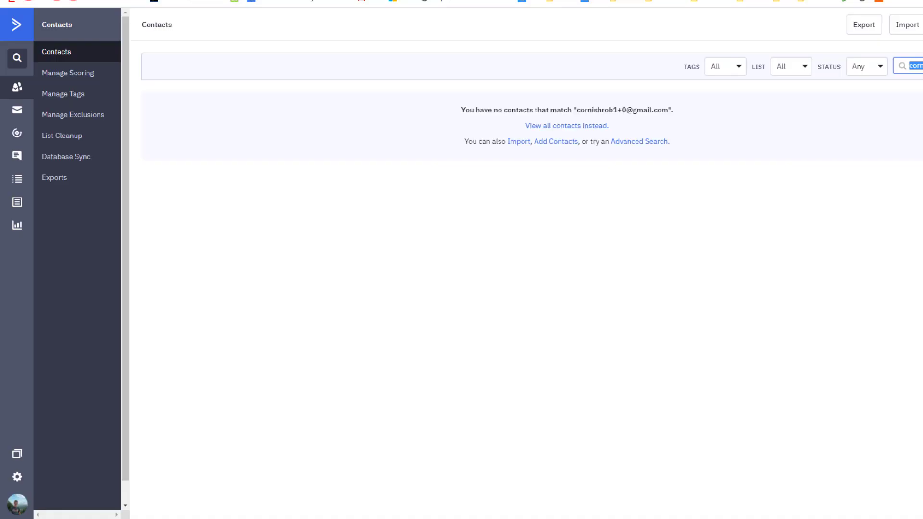
pyautogui.click(903, 67)
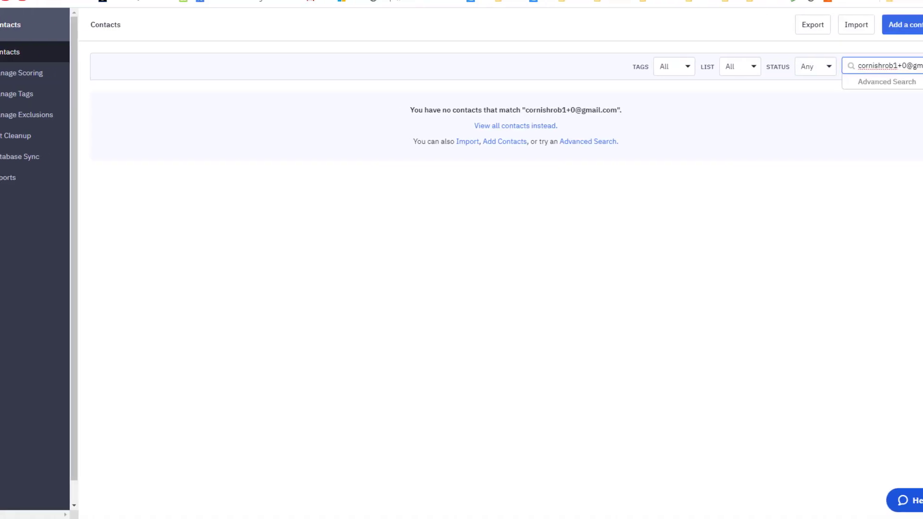
pyautogui.press('End')
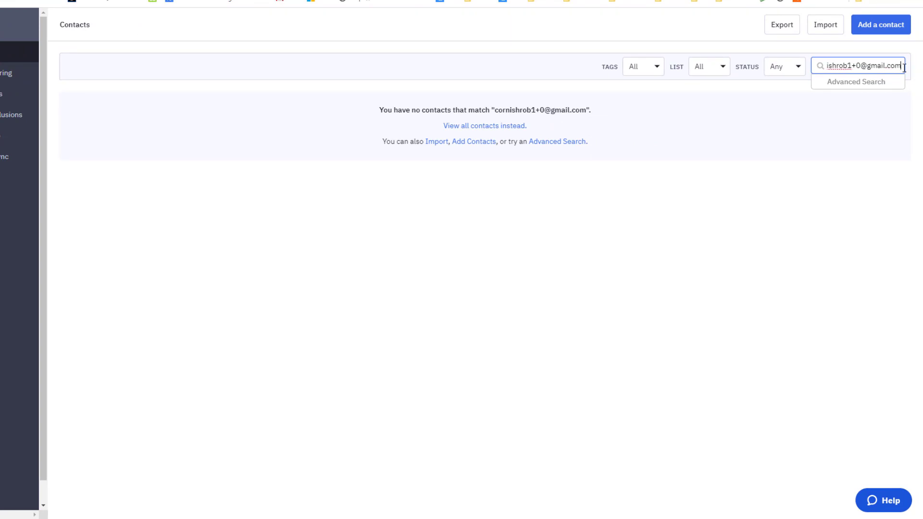
pyautogui.press('Return')
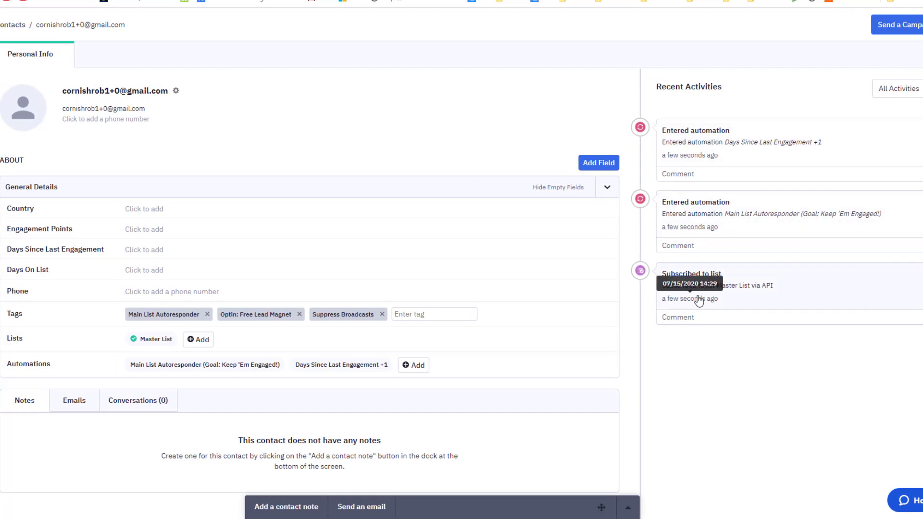
pyautogui.moveTo(691, 305)
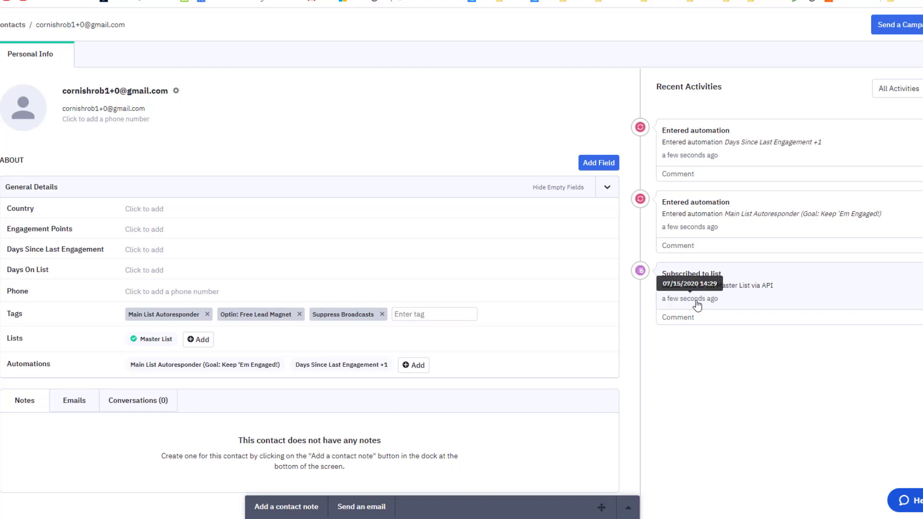